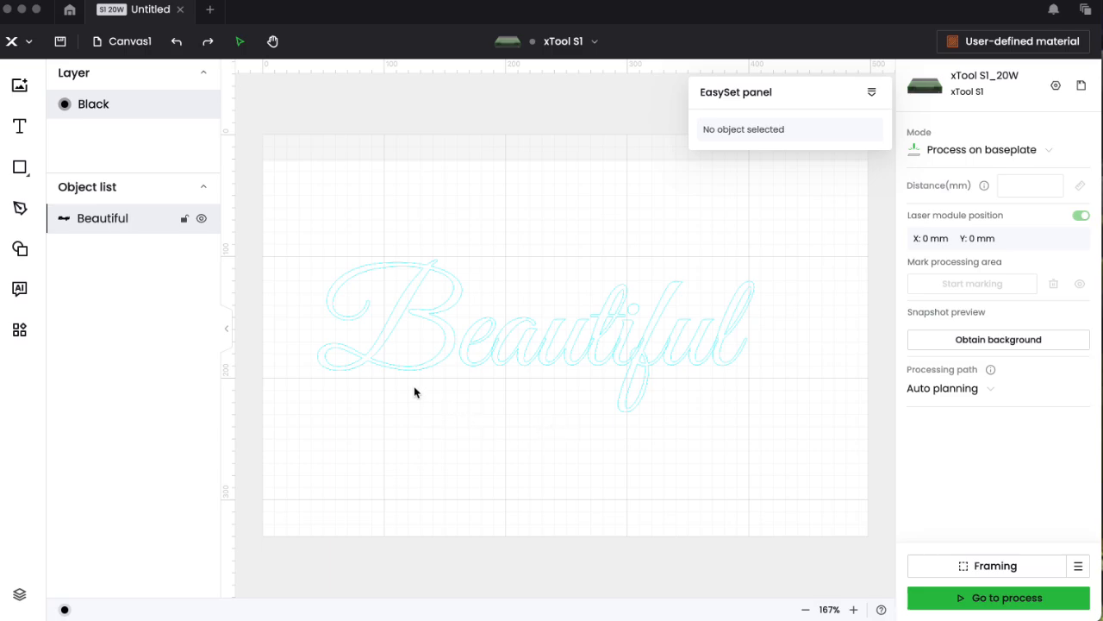
# - Select the Beautiful text, move it onto the Purple layer, then back to Black
pyautogui.click(284, 221)
pyautogui.click(385, 329)
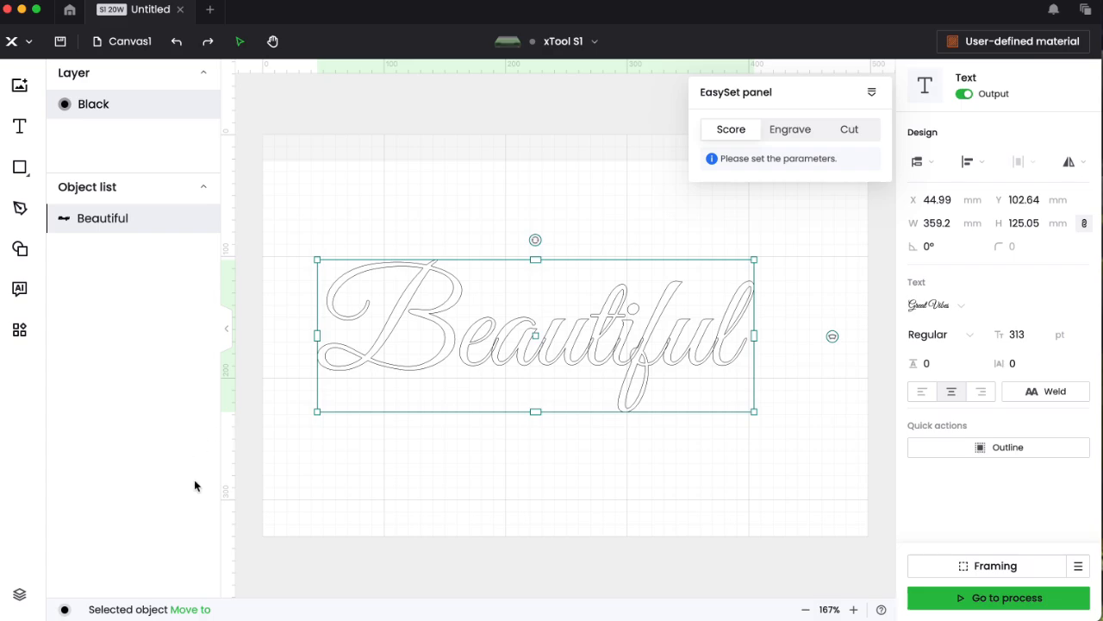
pyautogui.moveTo(193, 612)
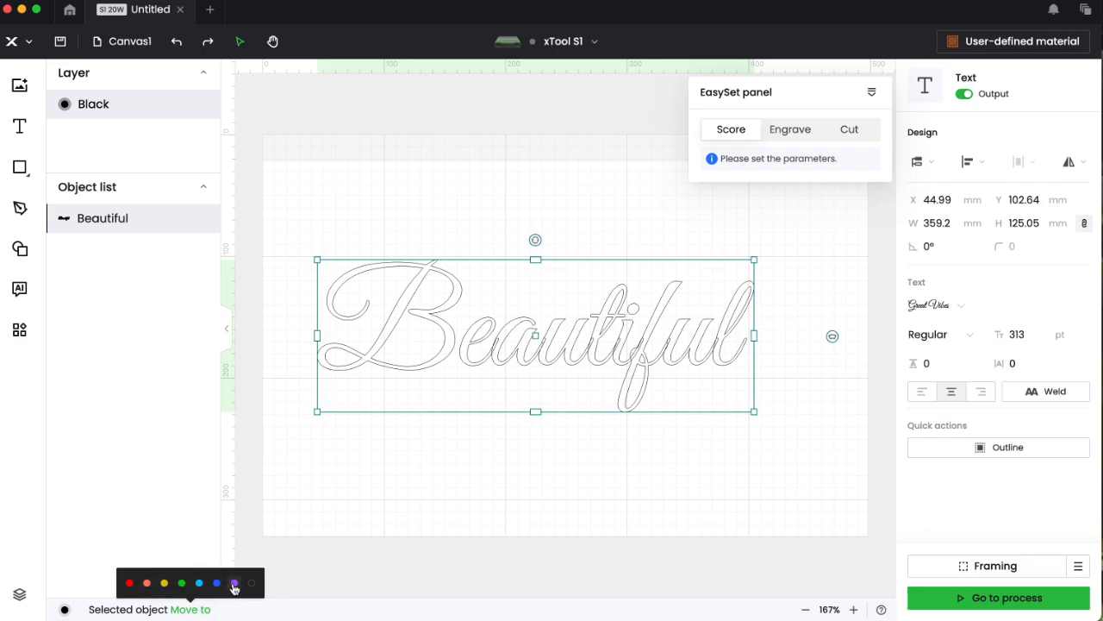
pyautogui.click(234, 583)
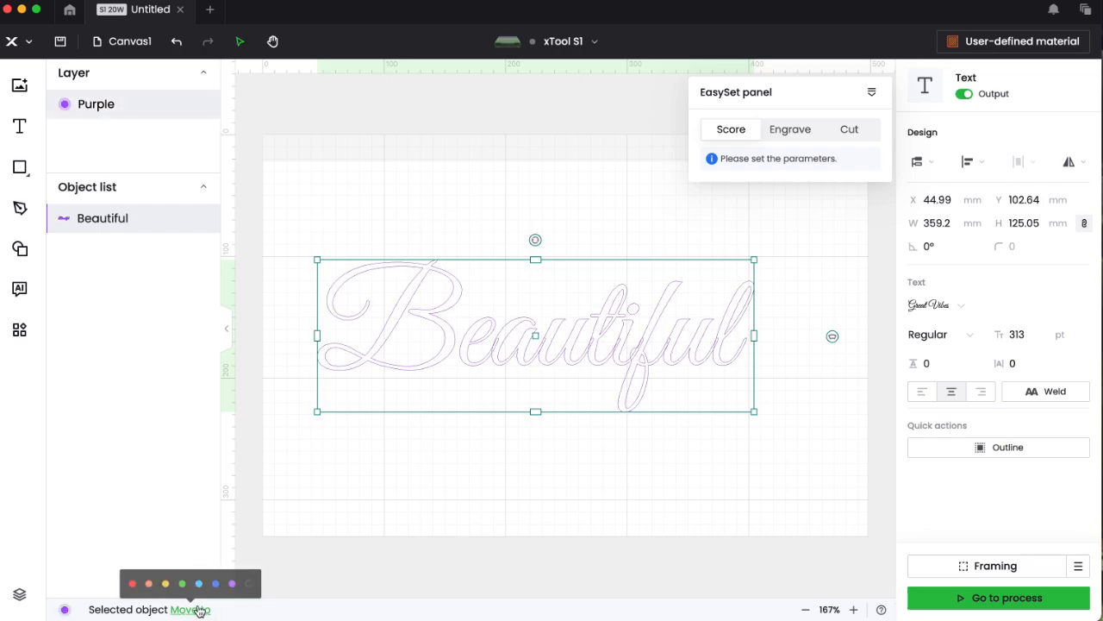
pyautogui.moveTo(195, 611)
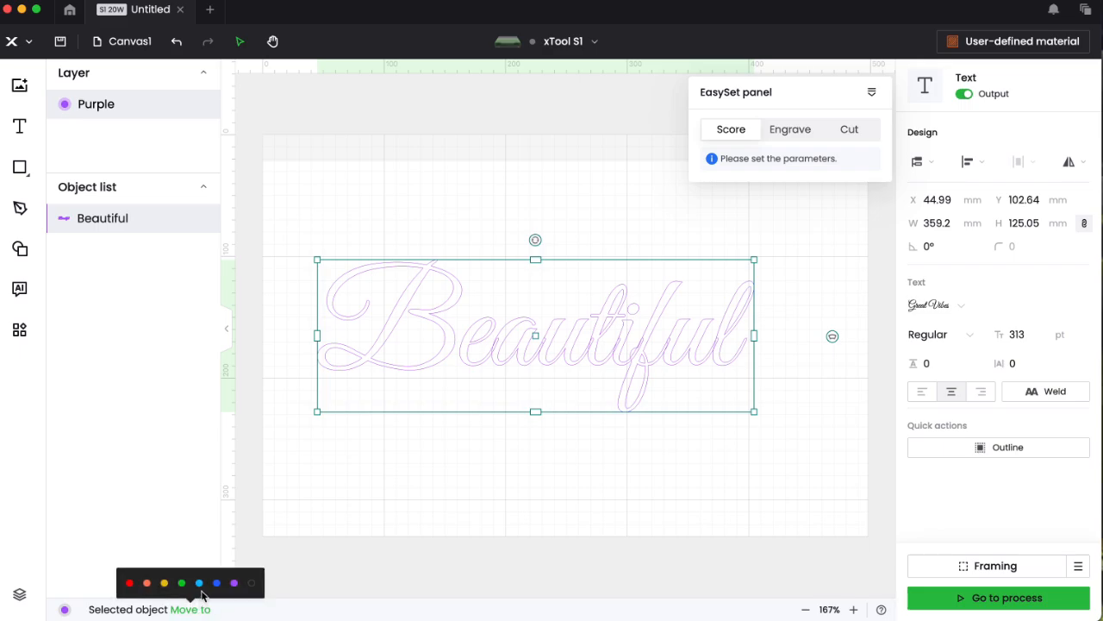
pyautogui.click(252, 585)
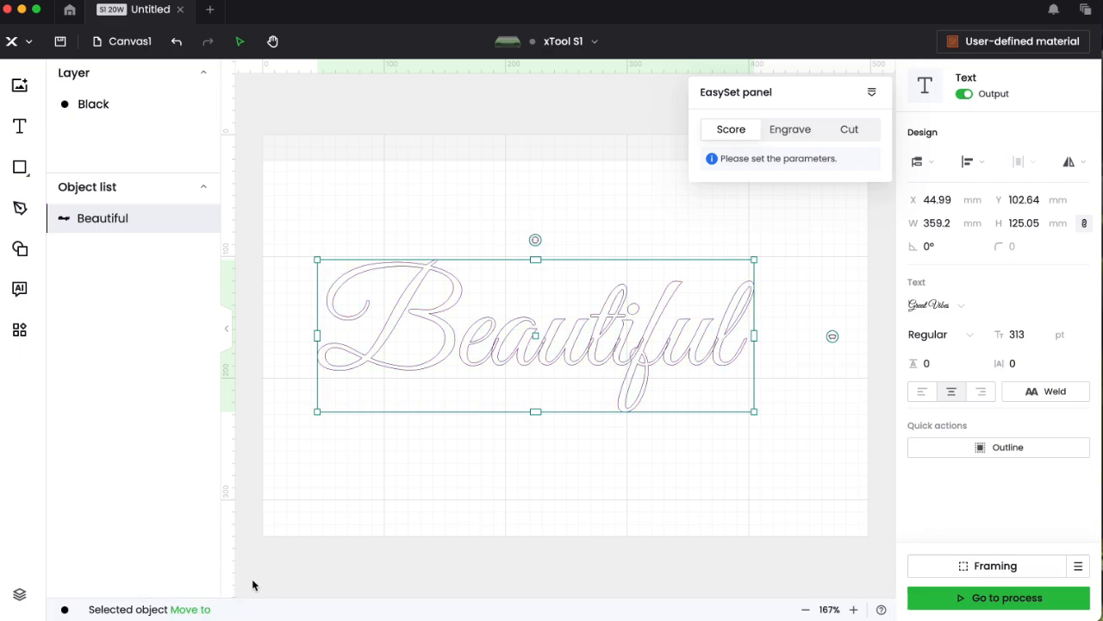
# - Reselect the Beautiful text and weld its script letters into one 359.2 × 125.05 mm outline
pyautogui.click(418, 503)
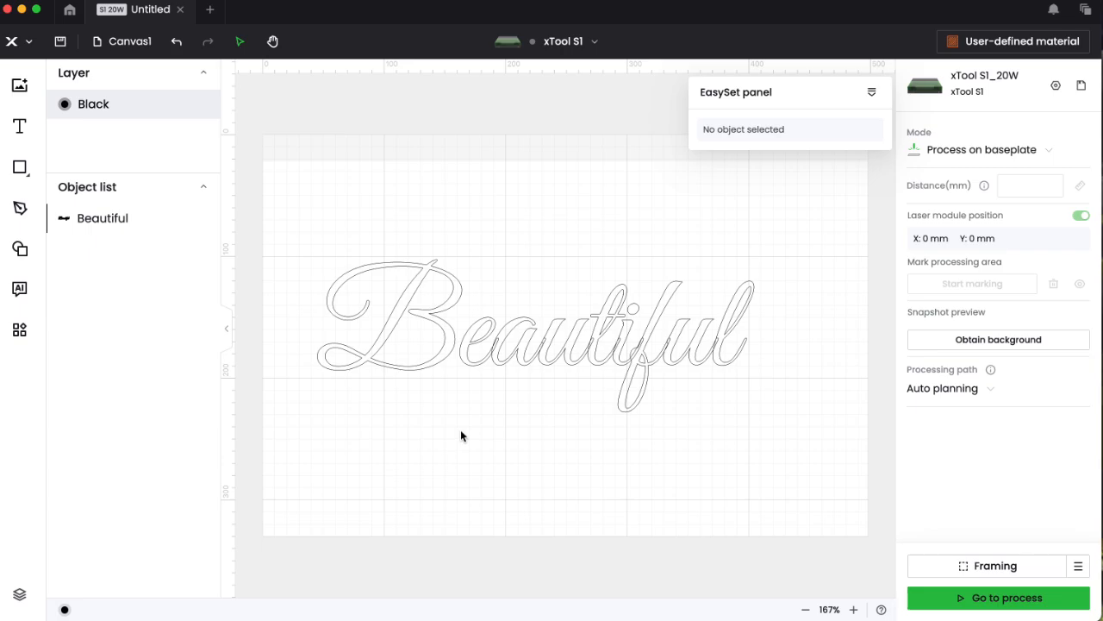
pyautogui.rightClick(533, 349)
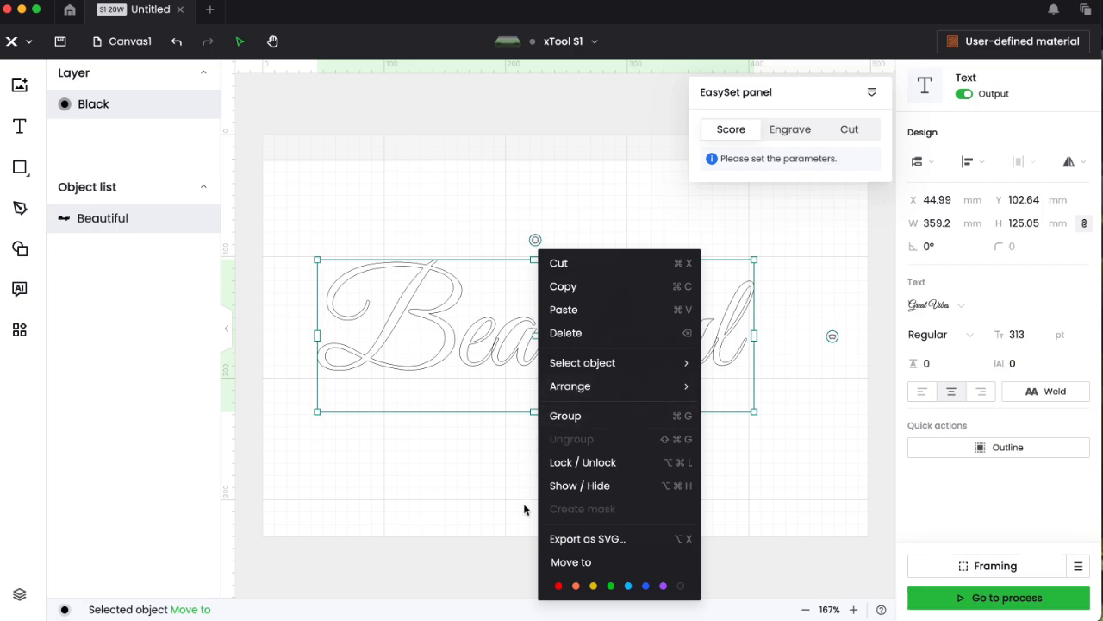
pyautogui.click(1048, 395)
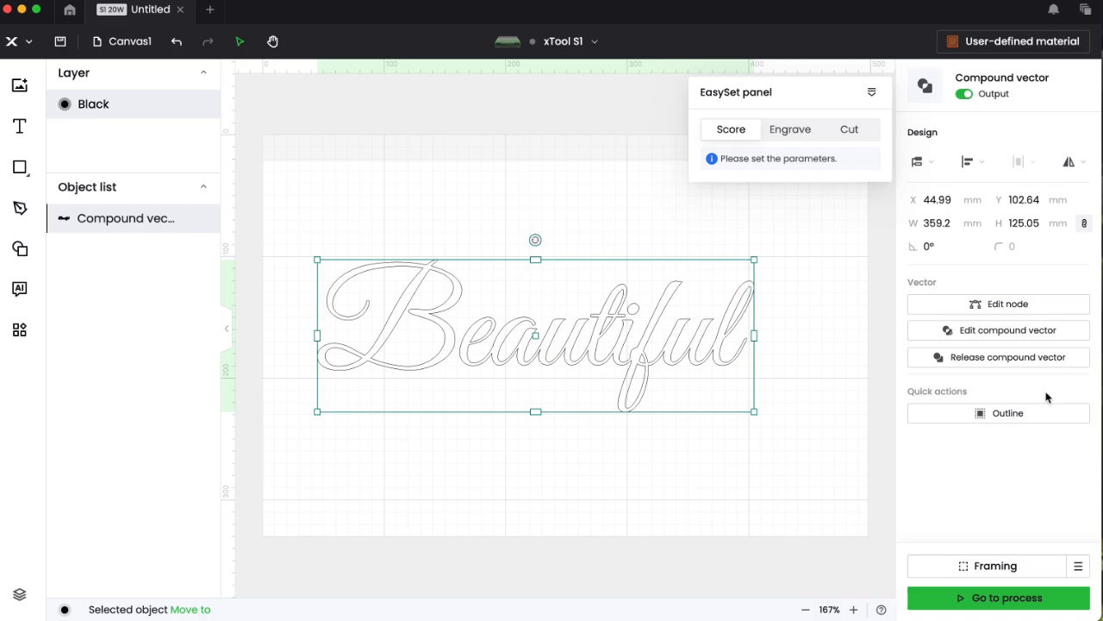
# - Release the welded word into separate vectors, then recombine the eautiful letters into one compound vector
pyautogui.click(987, 360)
pyautogui.click(746, 483)
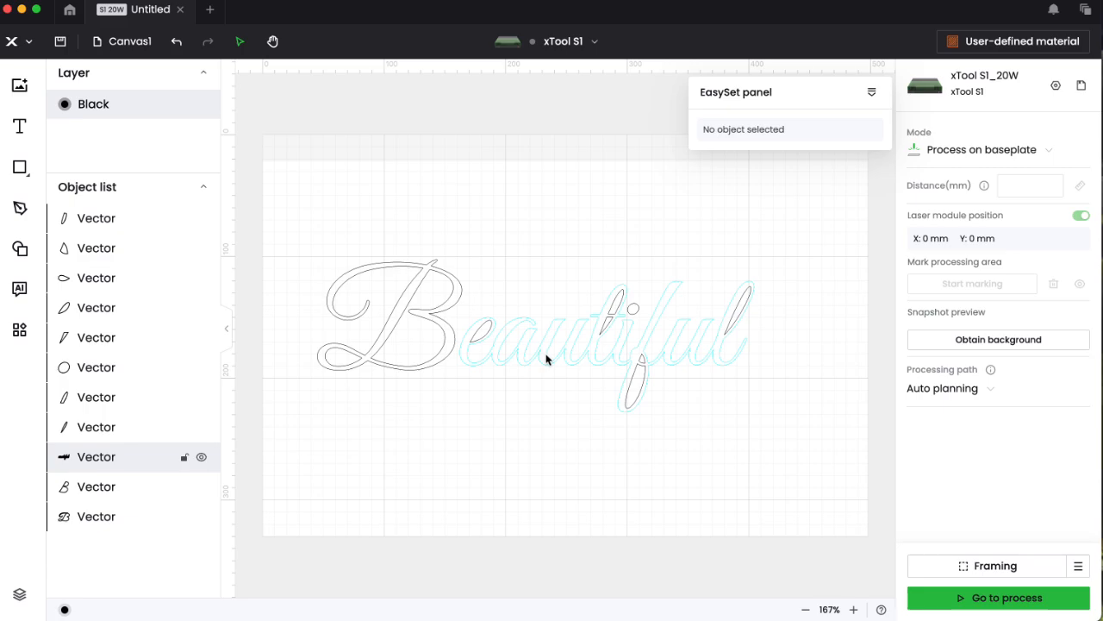
pyautogui.moveTo(476, 229); pyautogui.dragTo(801, 450)
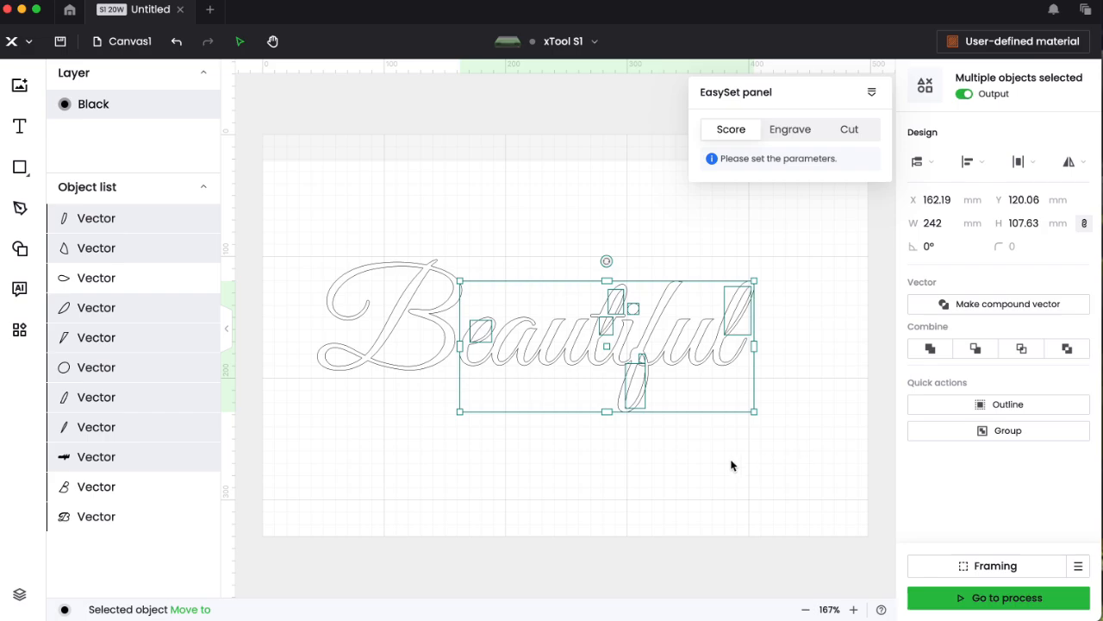
pyautogui.click(1007, 304)
pyautogui.click(827, 421)
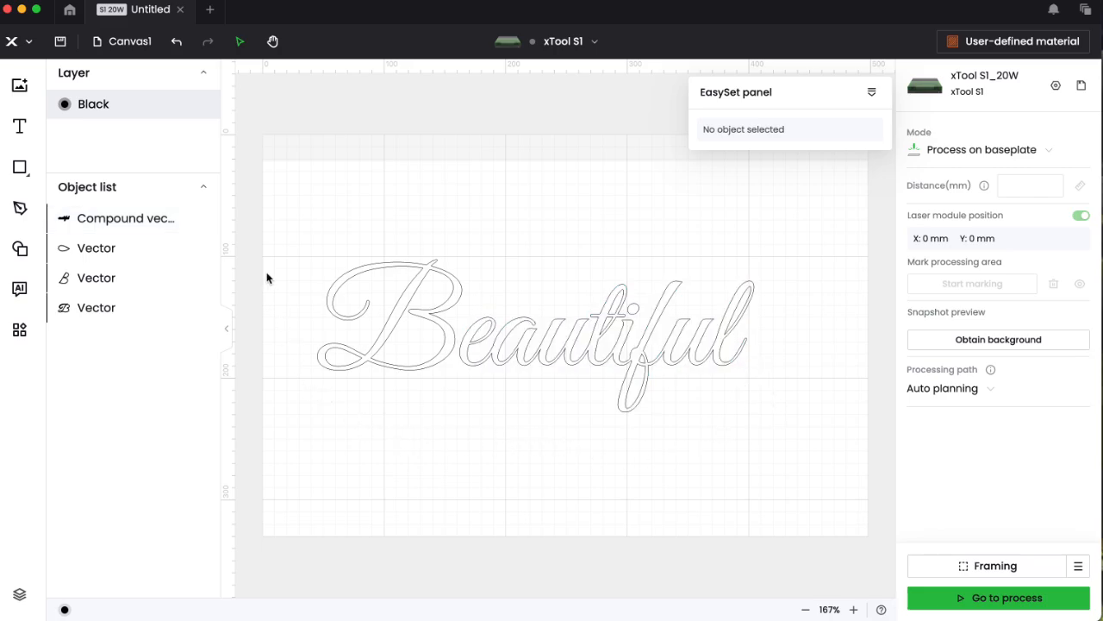
# - Combine the three B pieces into one compound vector and nudge it right to X 53.19 mm
pyautogui.moveTo(277, 226); pyautogui.dragTo(454, 426)
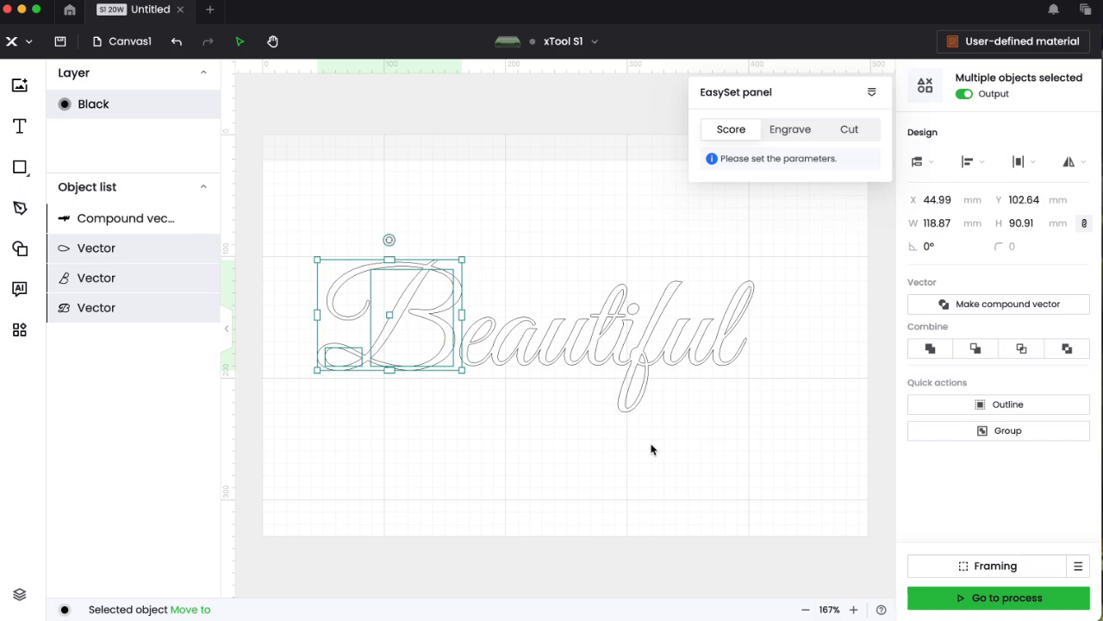
pyautogui.click(991, 308)
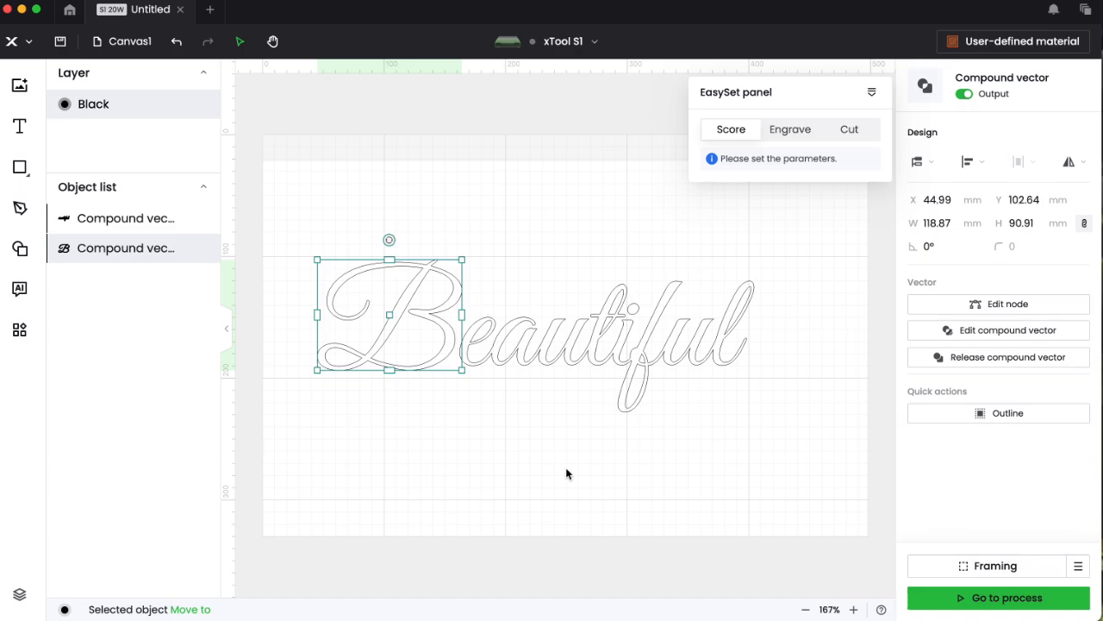
pyautogui.press('Right')
pyautogui.press('Right')
pyautogui.press('Right')
pyautogui.press('Right')
pyautogui.press('Right')
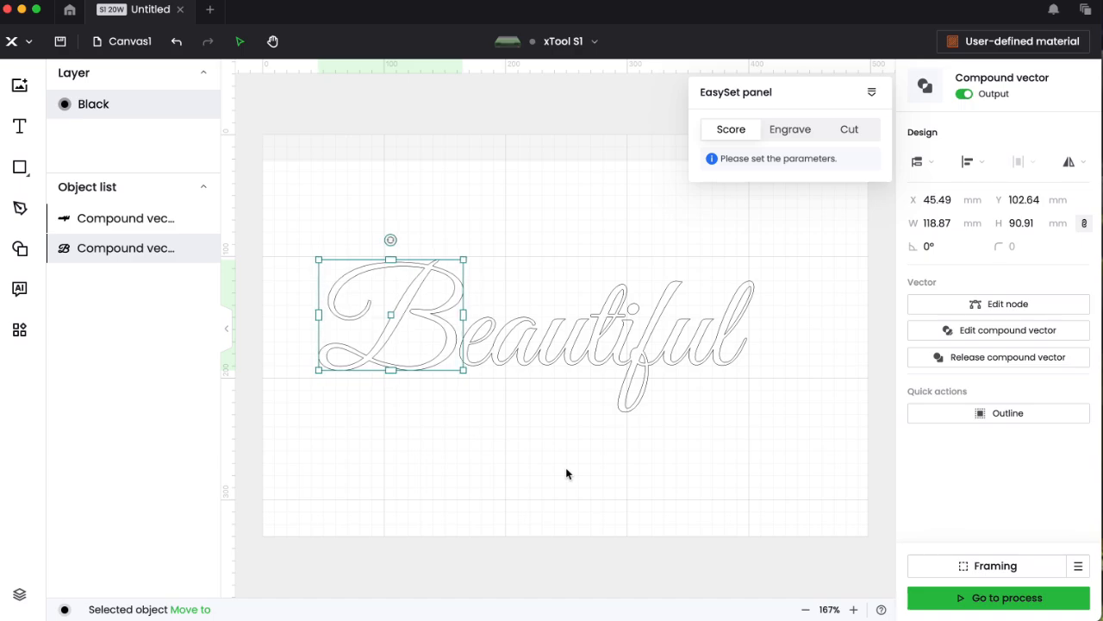
pyautogui.press('Right')
pyautogui.press('Right')
pyautogui.press('Right')
pyautogui.press('Right')
pyautogui.press('Right')
pyautogui.press('Right')
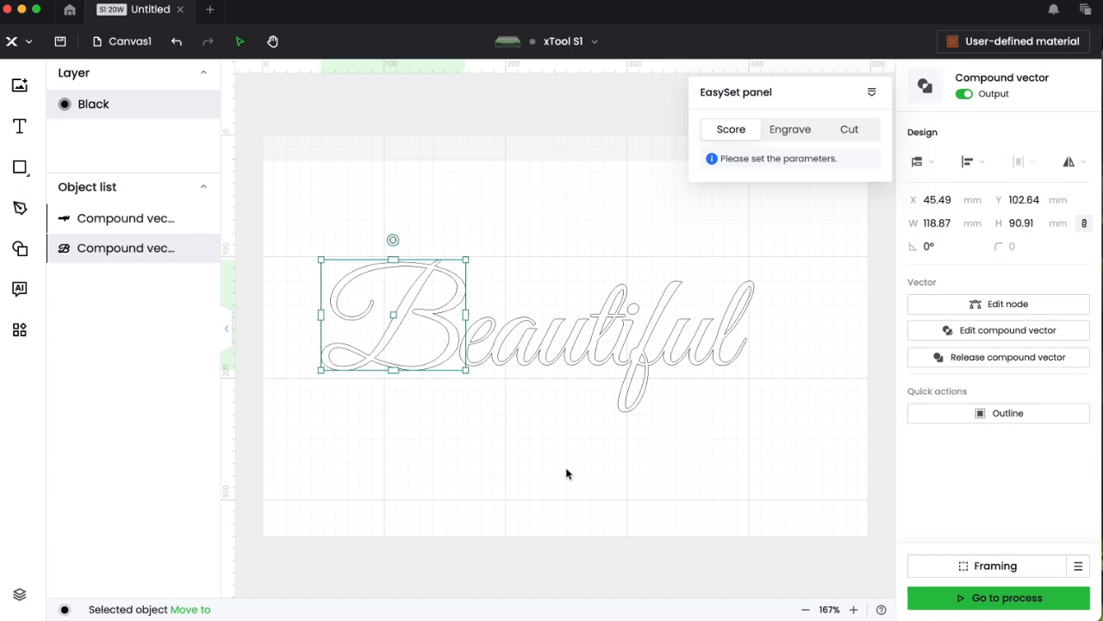
pyautogui.press('Right')
pyautogui.press('Right')
pyautogui.press('Right')
pyautogui.press('Right')
pyautogui.press('Right')
pyautogui.press('Right')
pyautogui.press('Right')
pyautogui.press('Right')
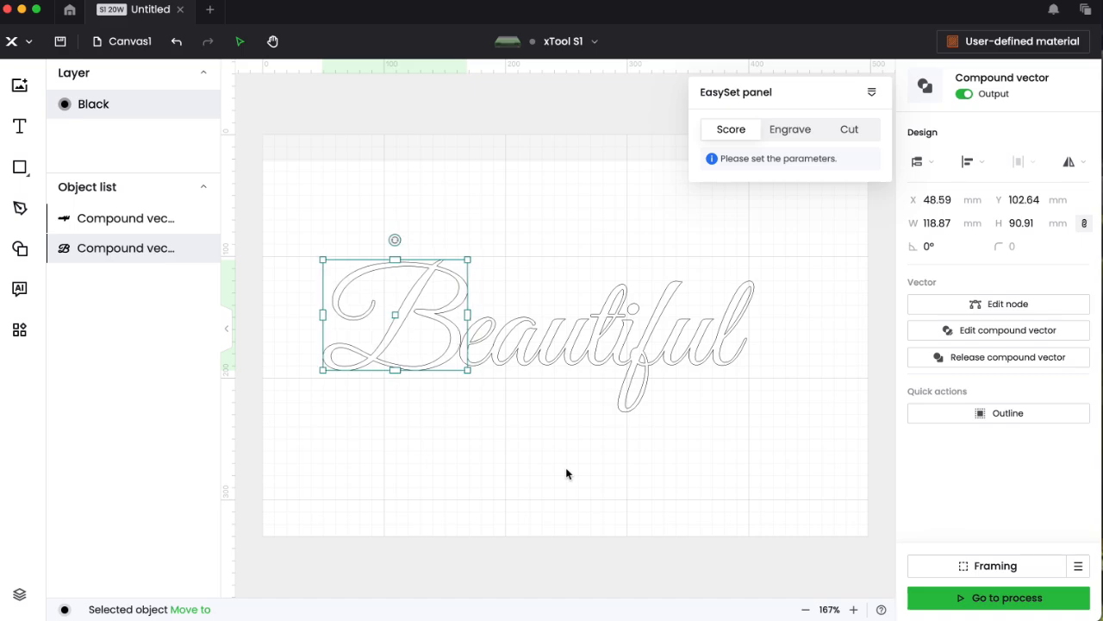
pyautogui.press('Right')
pyautogui.press('Right')
pyautogui.press('Right')
pyautogui.press('Right')
pyautogui.press('Right')
pyautogui.press('Right')
pyautogui.press('Right')
pyautogui.press('Right')
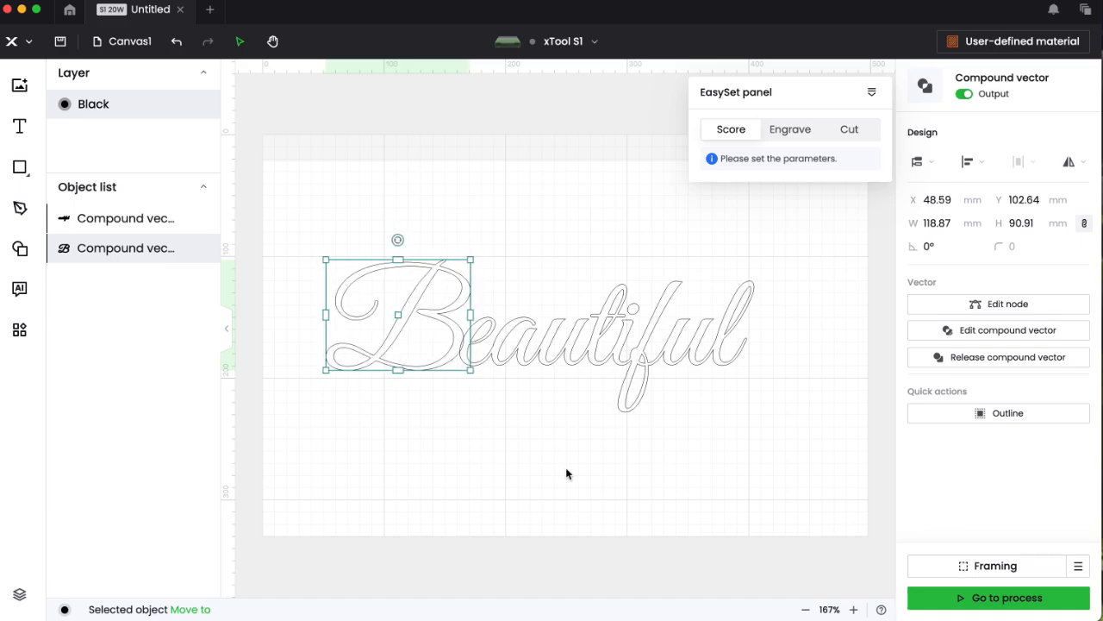
pyautogui.press('Right')
pyautogui.press('Right')
pyautogui.press('Right')
pyautogui.press('Right')
pyautogui.press('Right')
pyautogui.press('Right')
pyautogui.press('Right')
pyautogui.press('Right')
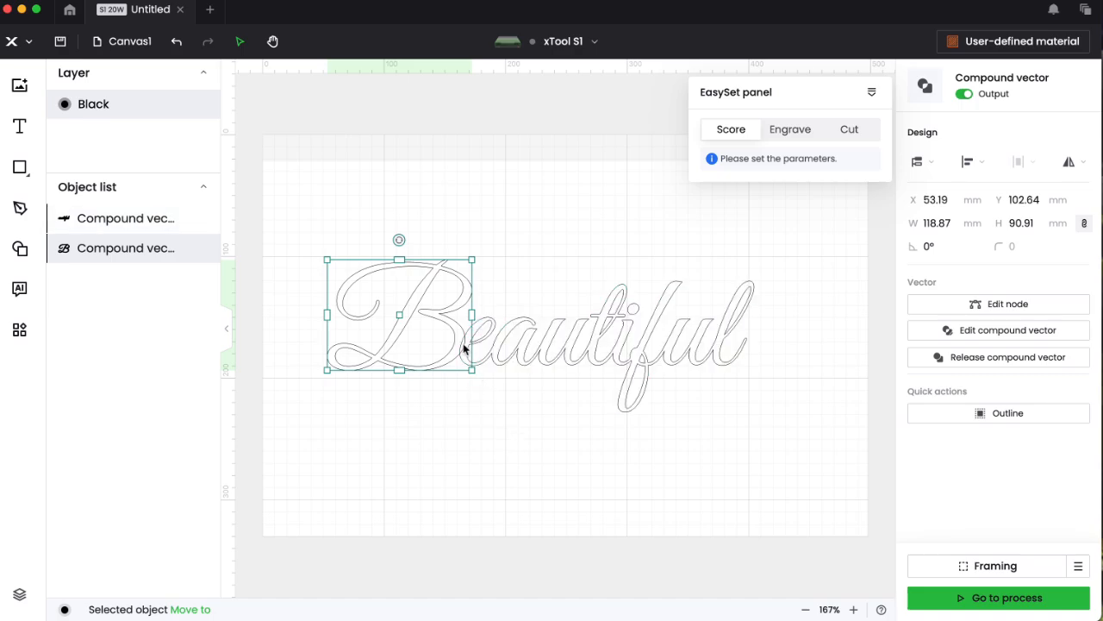
pyautogui.click(492, 517)
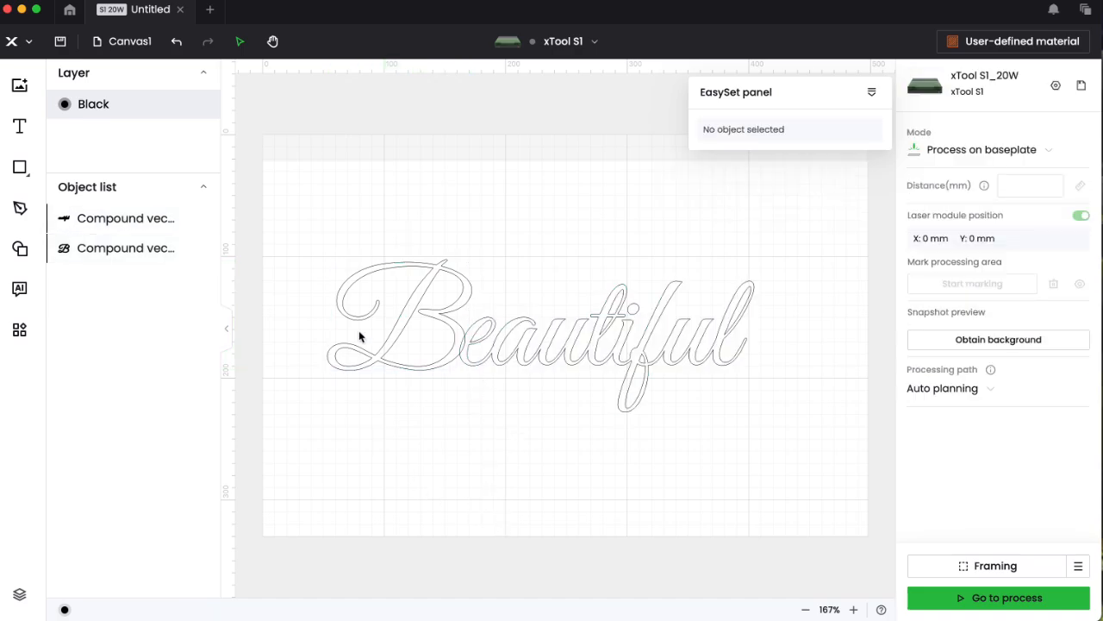
pyautogui.moveTo(301, 221); pyautogui.dragTo(822, 511)
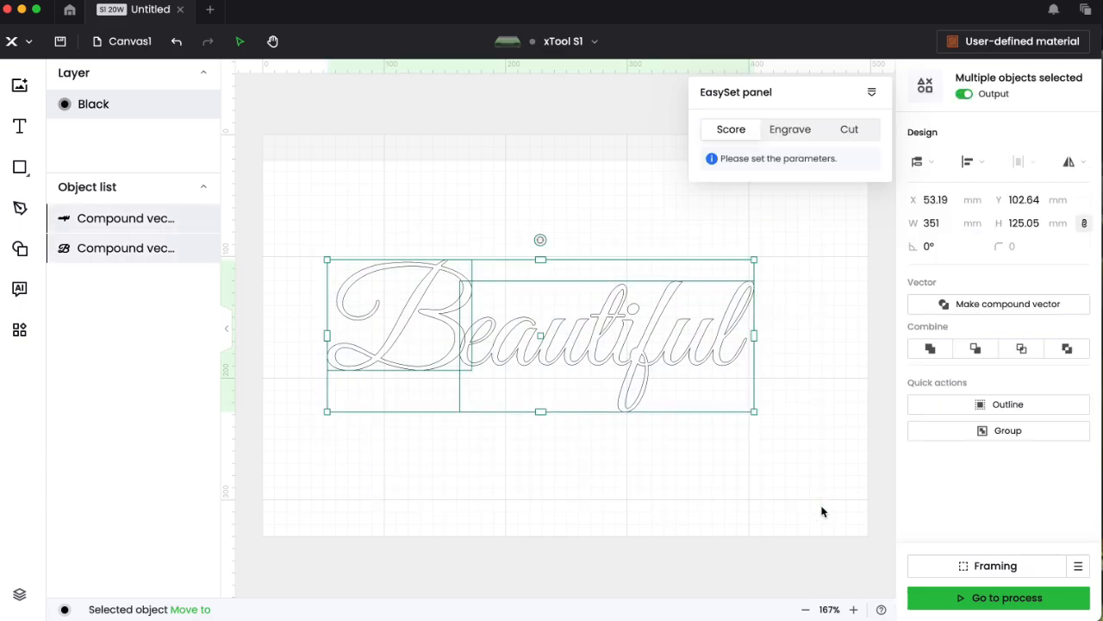
pyautogui.click(1002, 304)
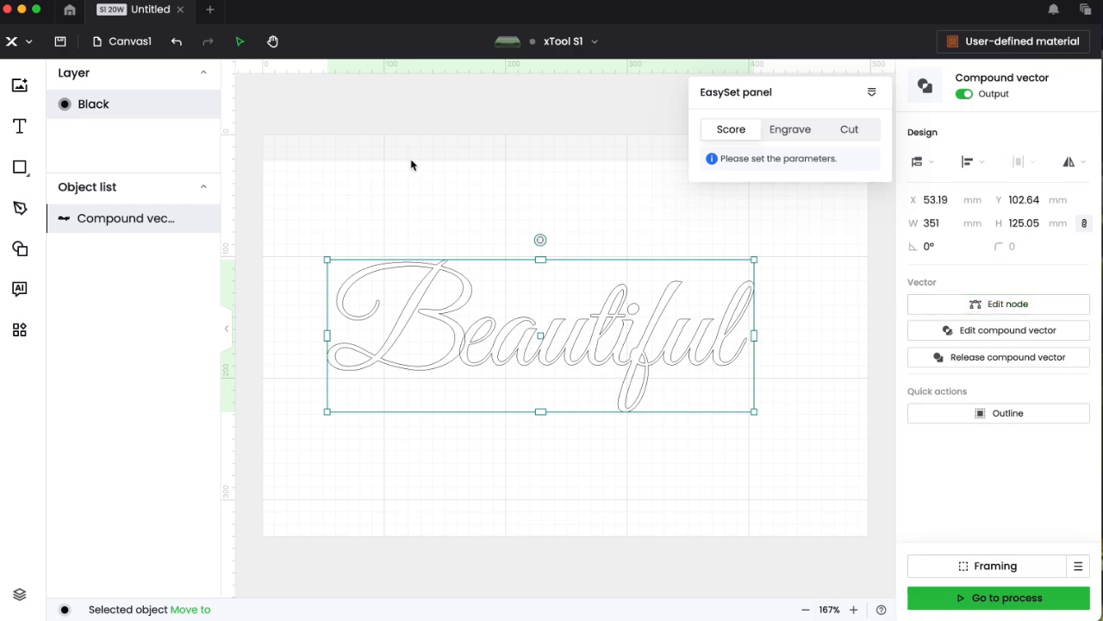
pyautogui.click(176, 43)
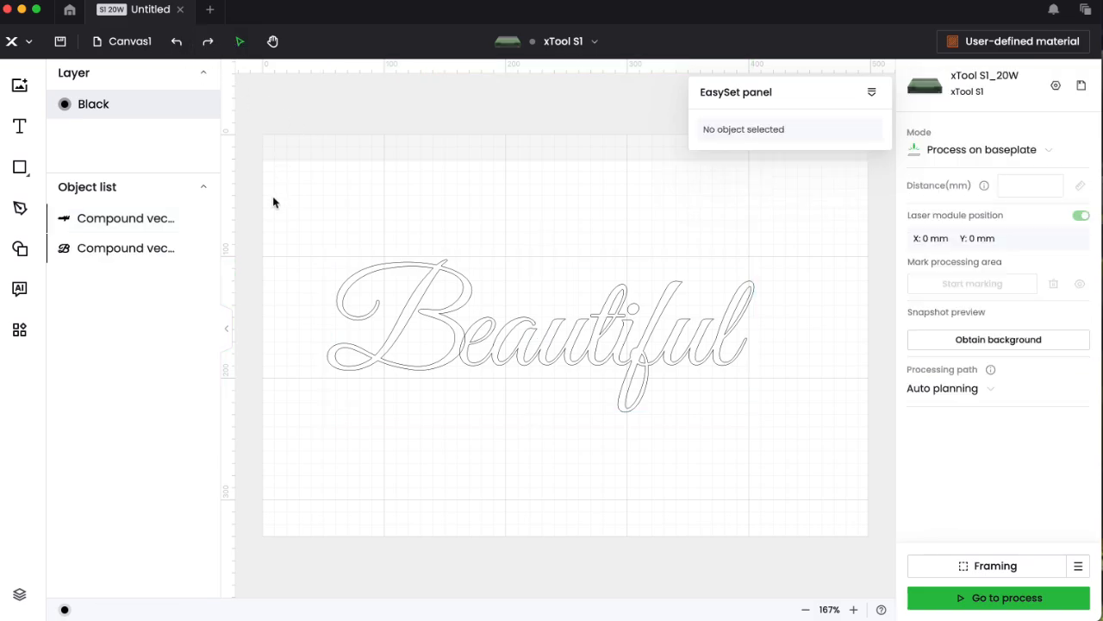
pyautogui.moveTo(274, 197); pyautogui.dragTo(856, 485)
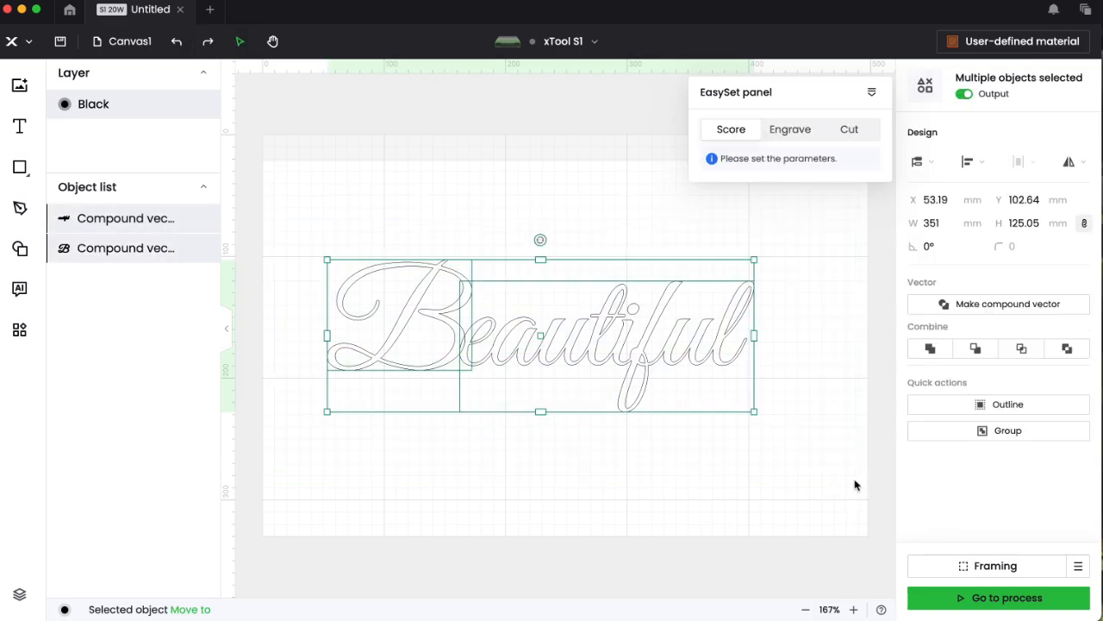
pyautogui.click(930, 350)
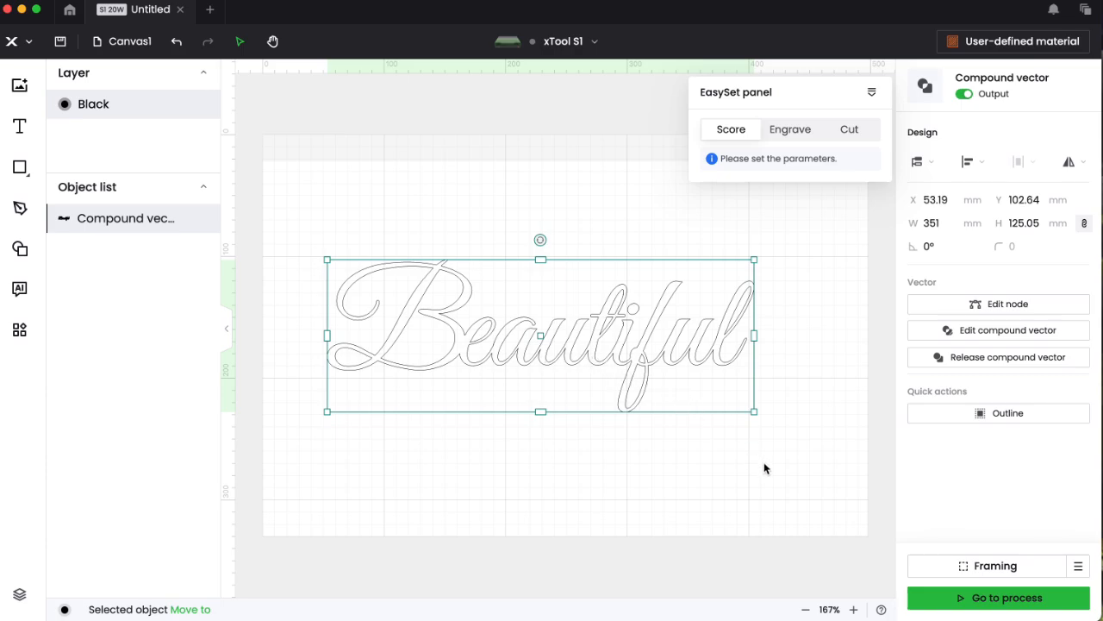
pyautogui.click(176, 41)
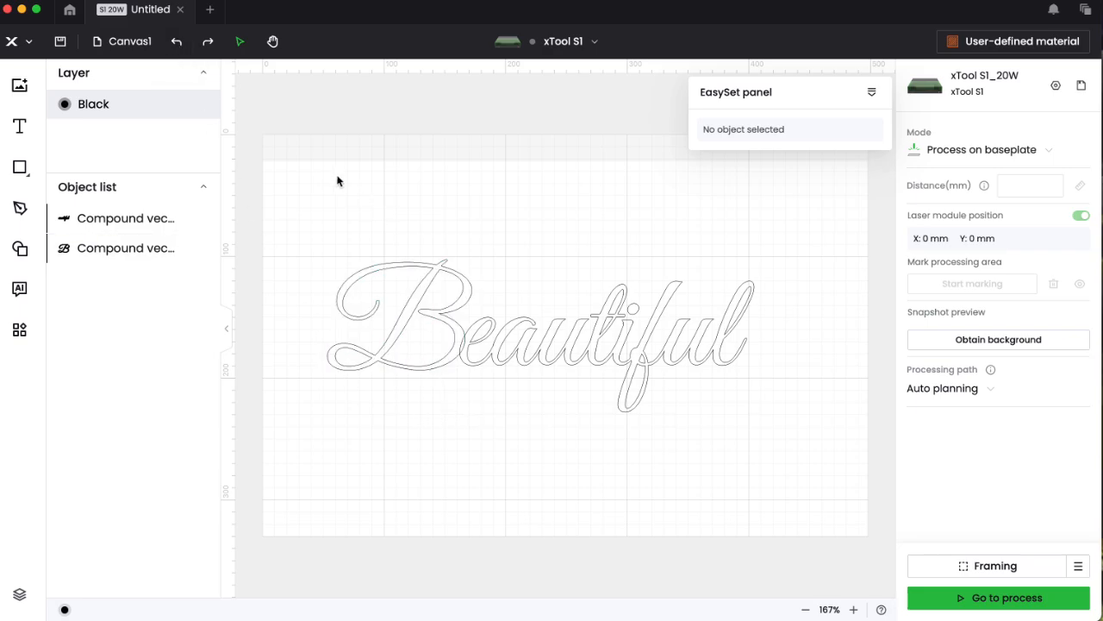
pyautogui.moveTo(319, 184); pyautogui.dragTo(841, 492)
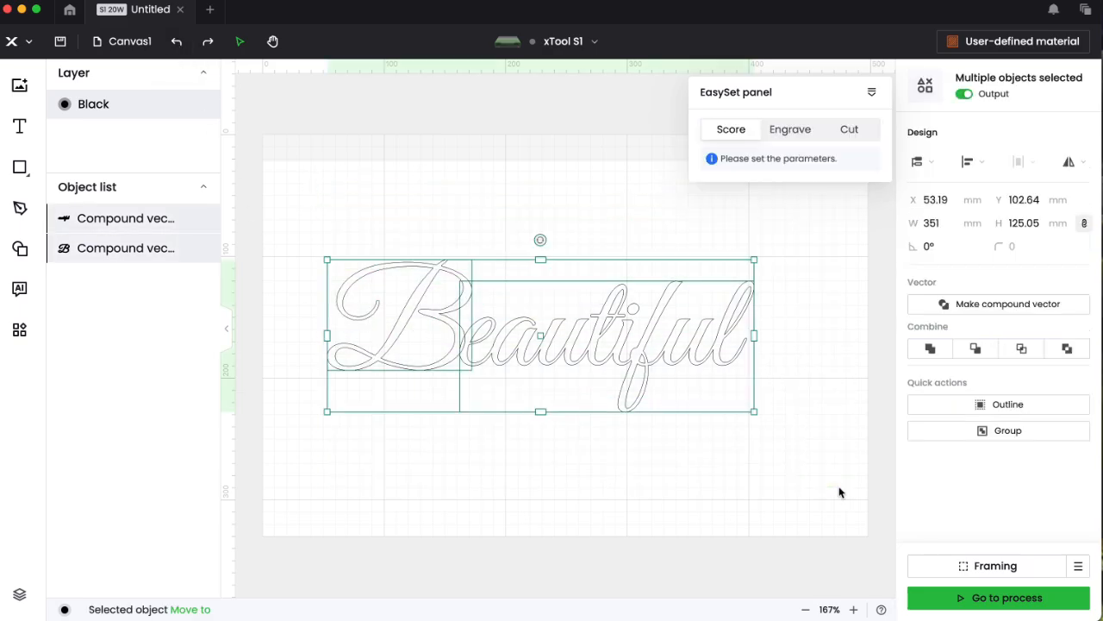
pyautogui.click(997, 304)
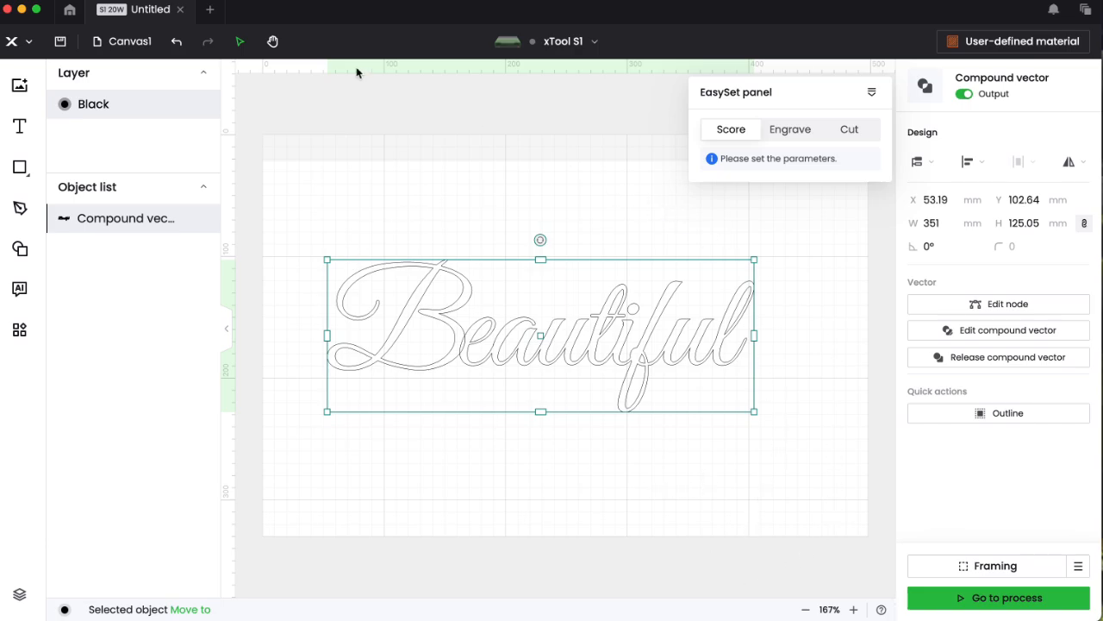
pyautogui.click(177, 41)
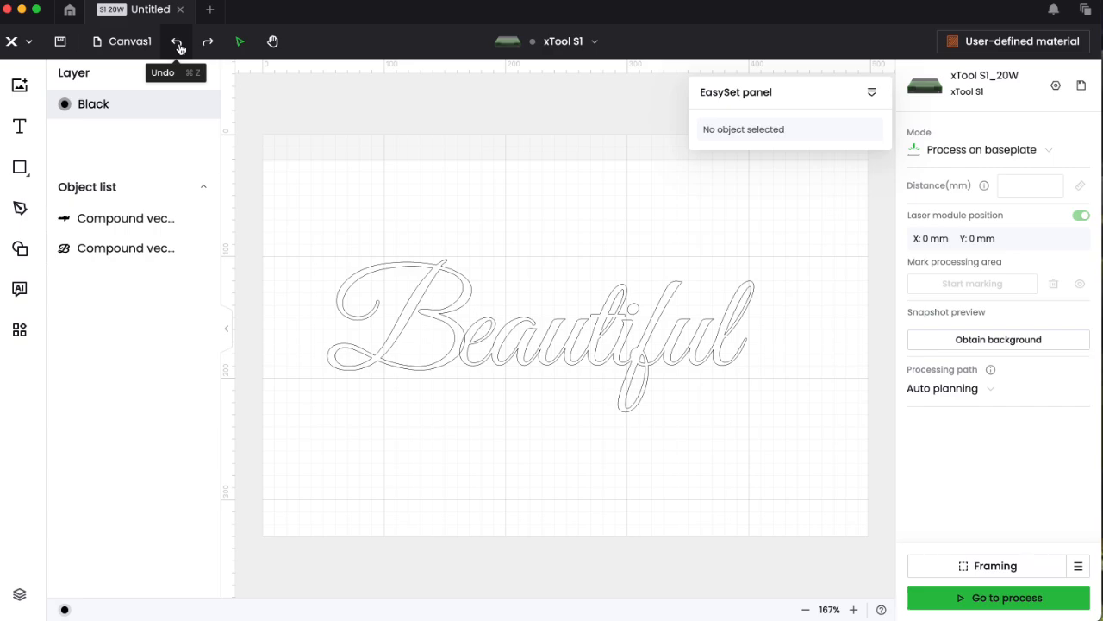
pyautogui.moveTo(308, 183); pyautogui.dragTo(874, 474)
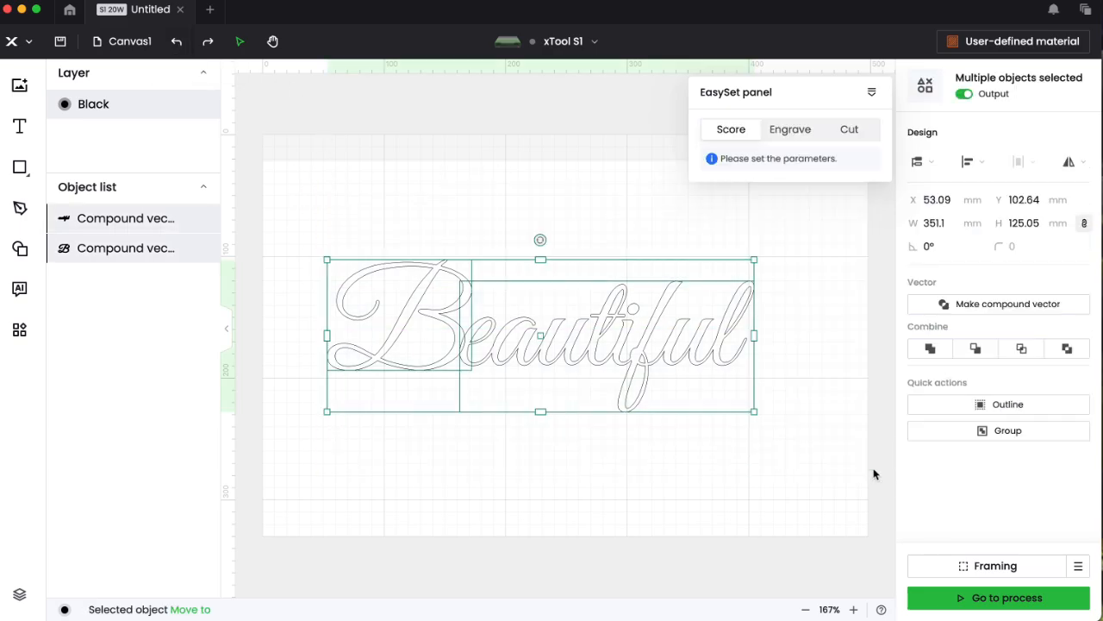
pyautogui.click(931, 349)
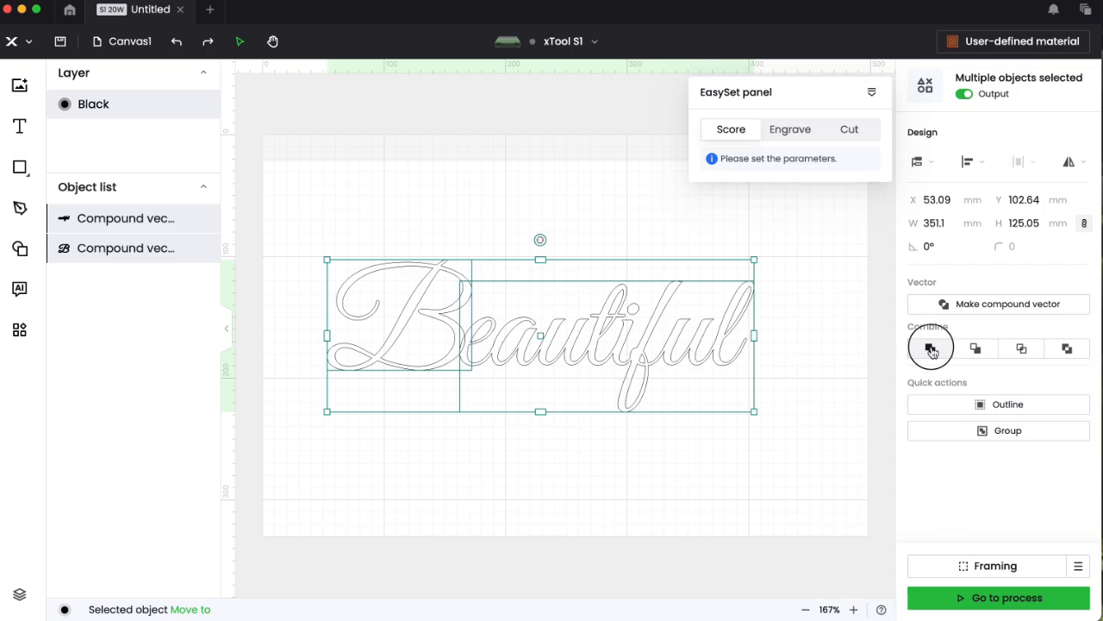
pyautogui.click(793, 459)
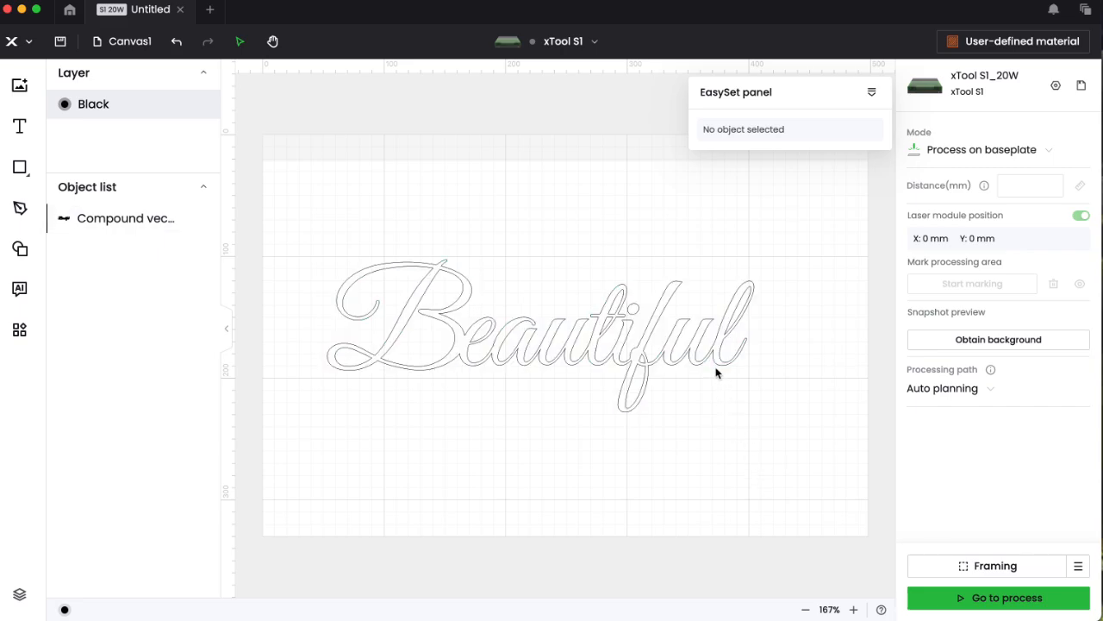
# - Undo back to the editable Beautiful text and weld it into one compound outline
pyautogui.click(176, 43)
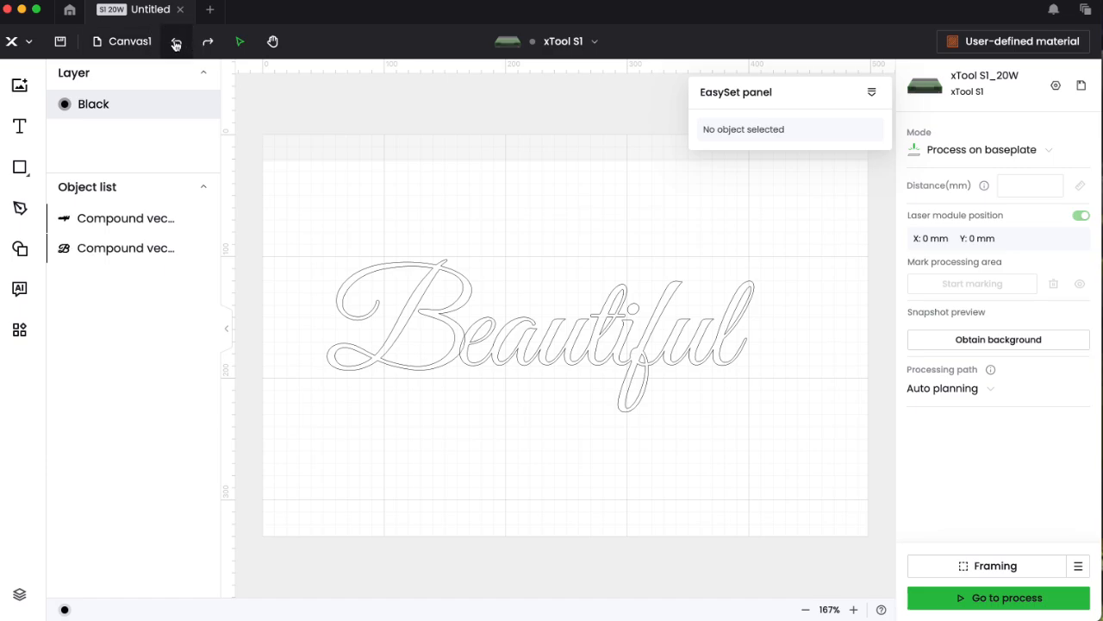
pyautogui.click(176, 44)
pyautogui.moveTo(709, 273); pyautogui.dragTo(823, 501)
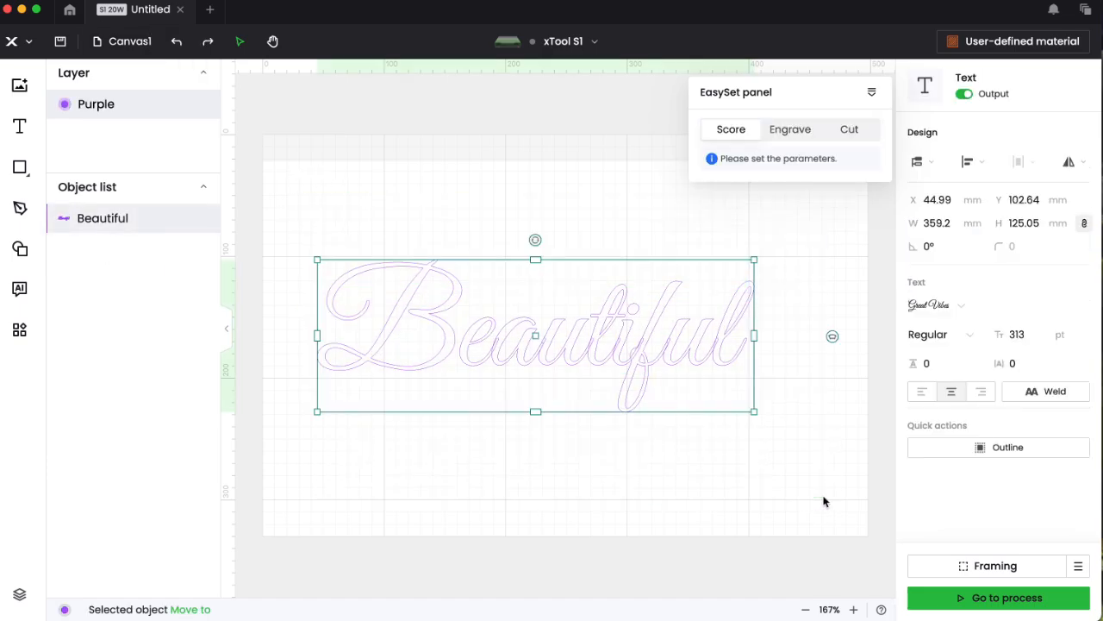
pyautogui.click(1034, 392)
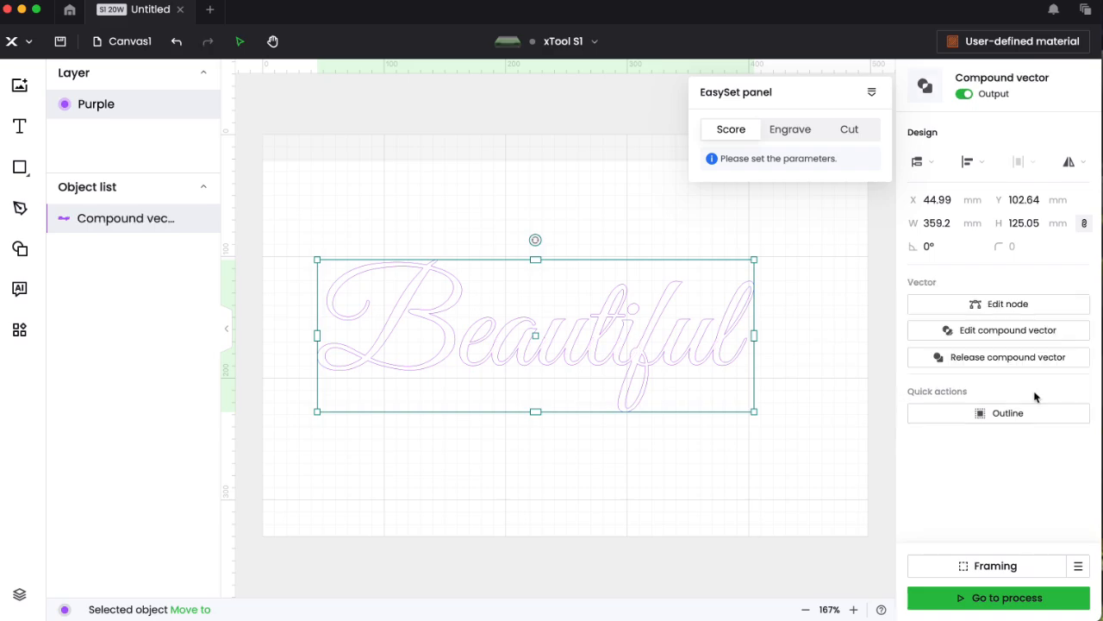
# - Inspect the welded outline's nodes in Edit node mode, then finish and deselect
pyautogui.click(997, 304)
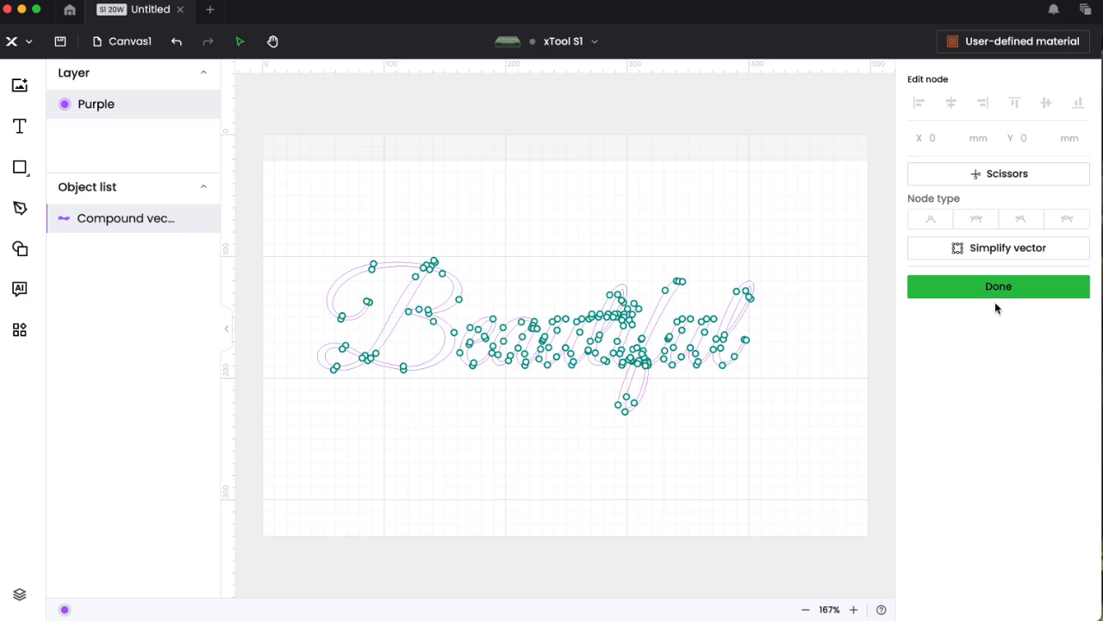
pyautogui.click(996, 292)
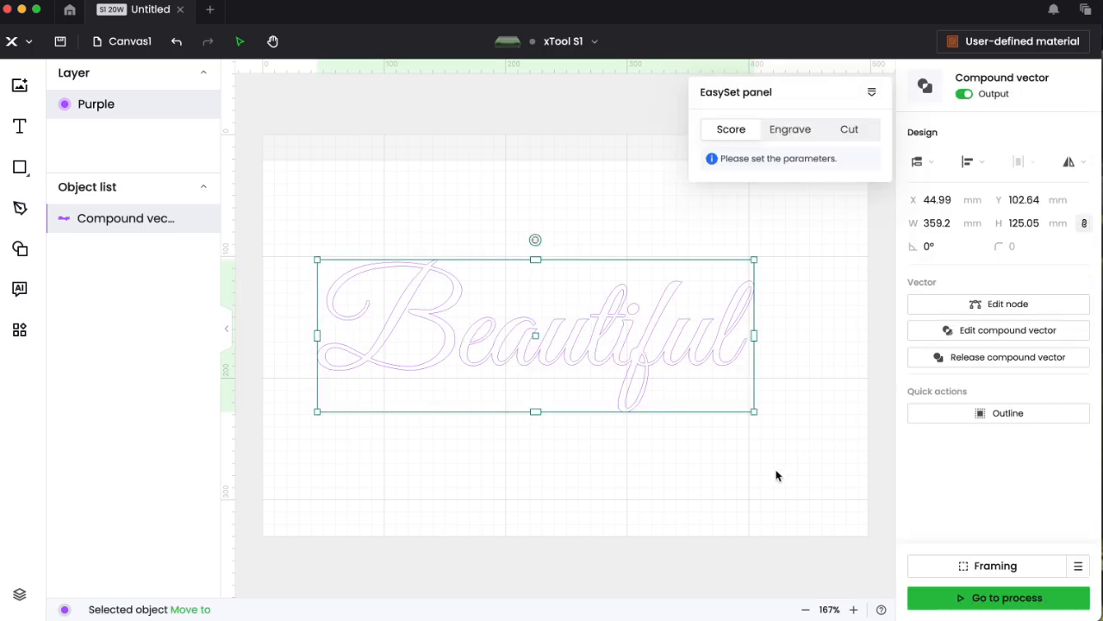
pyautogui.click(775, 517)
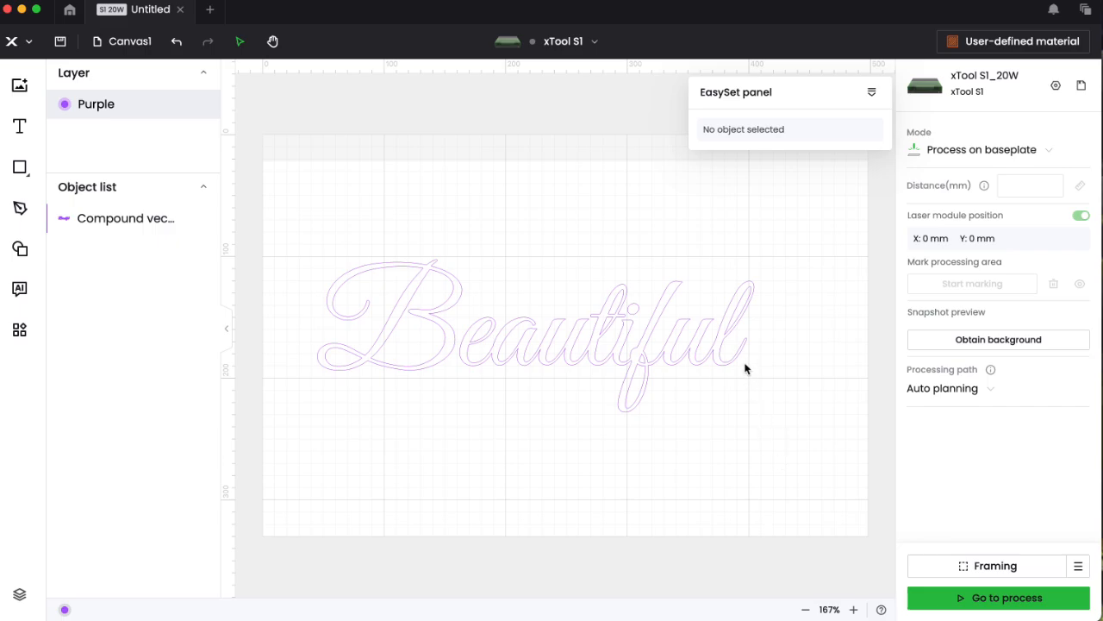